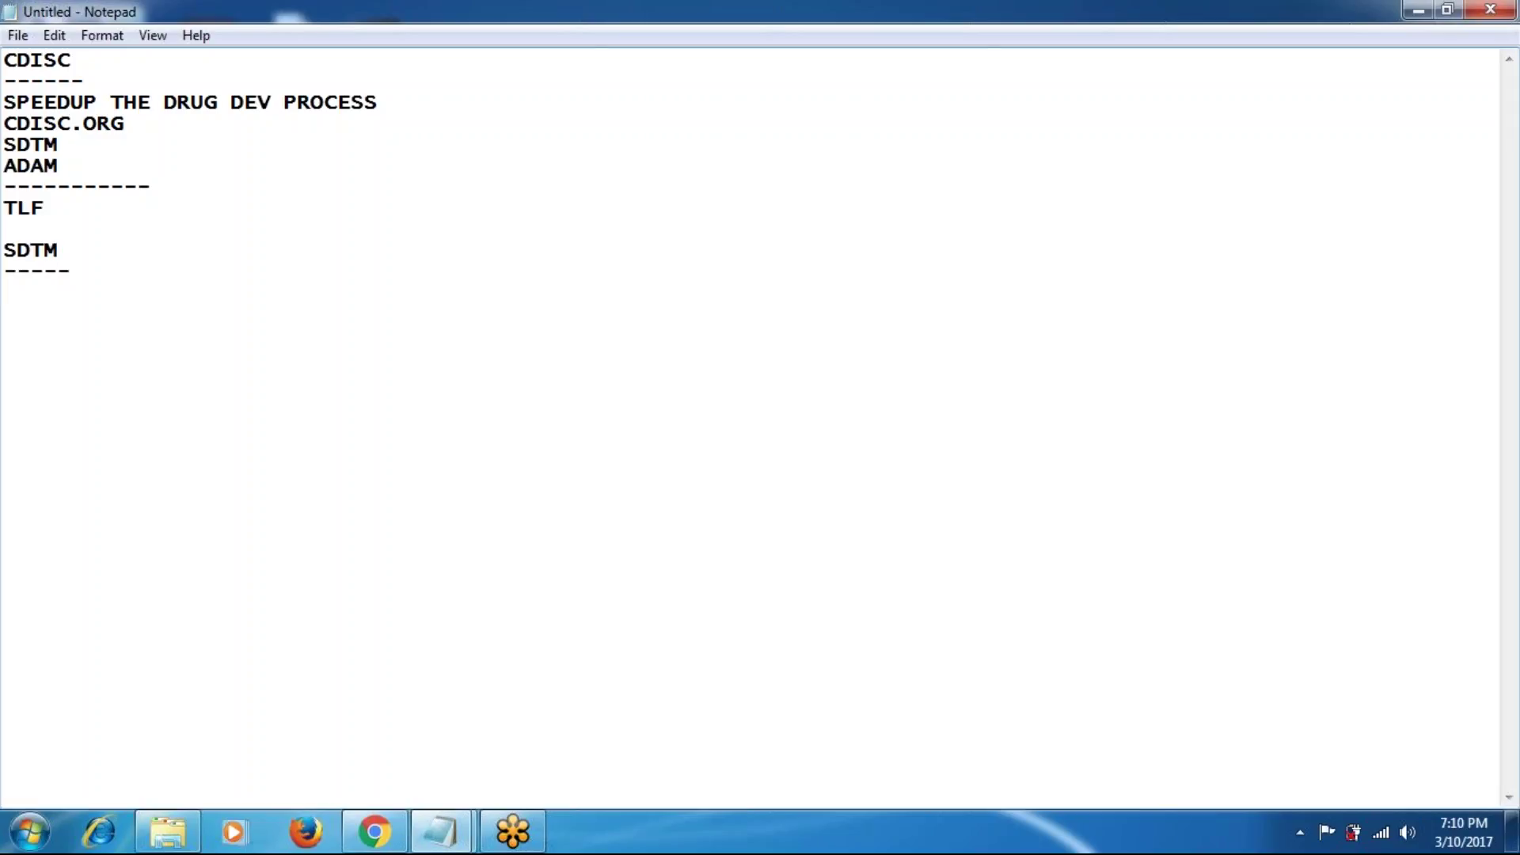
Step: Type the heading '1.SPECIAL PURPUSE DOMAINS' with the codes 'DM CO SV SE' on the line beneath it
text(1.SPECI)
text(A)
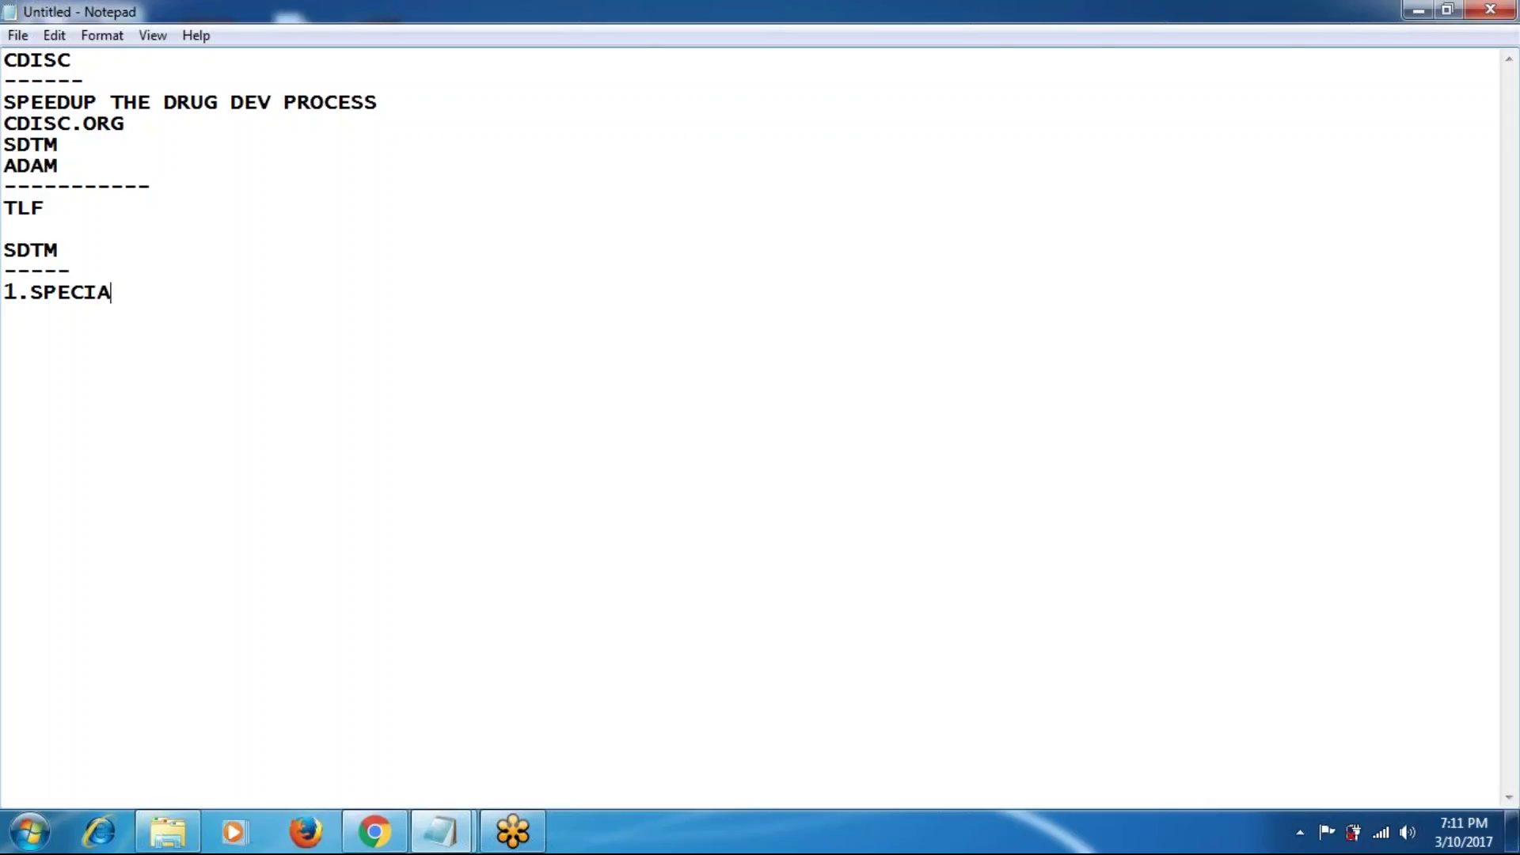
text(L PURPUSE DOMAINS)
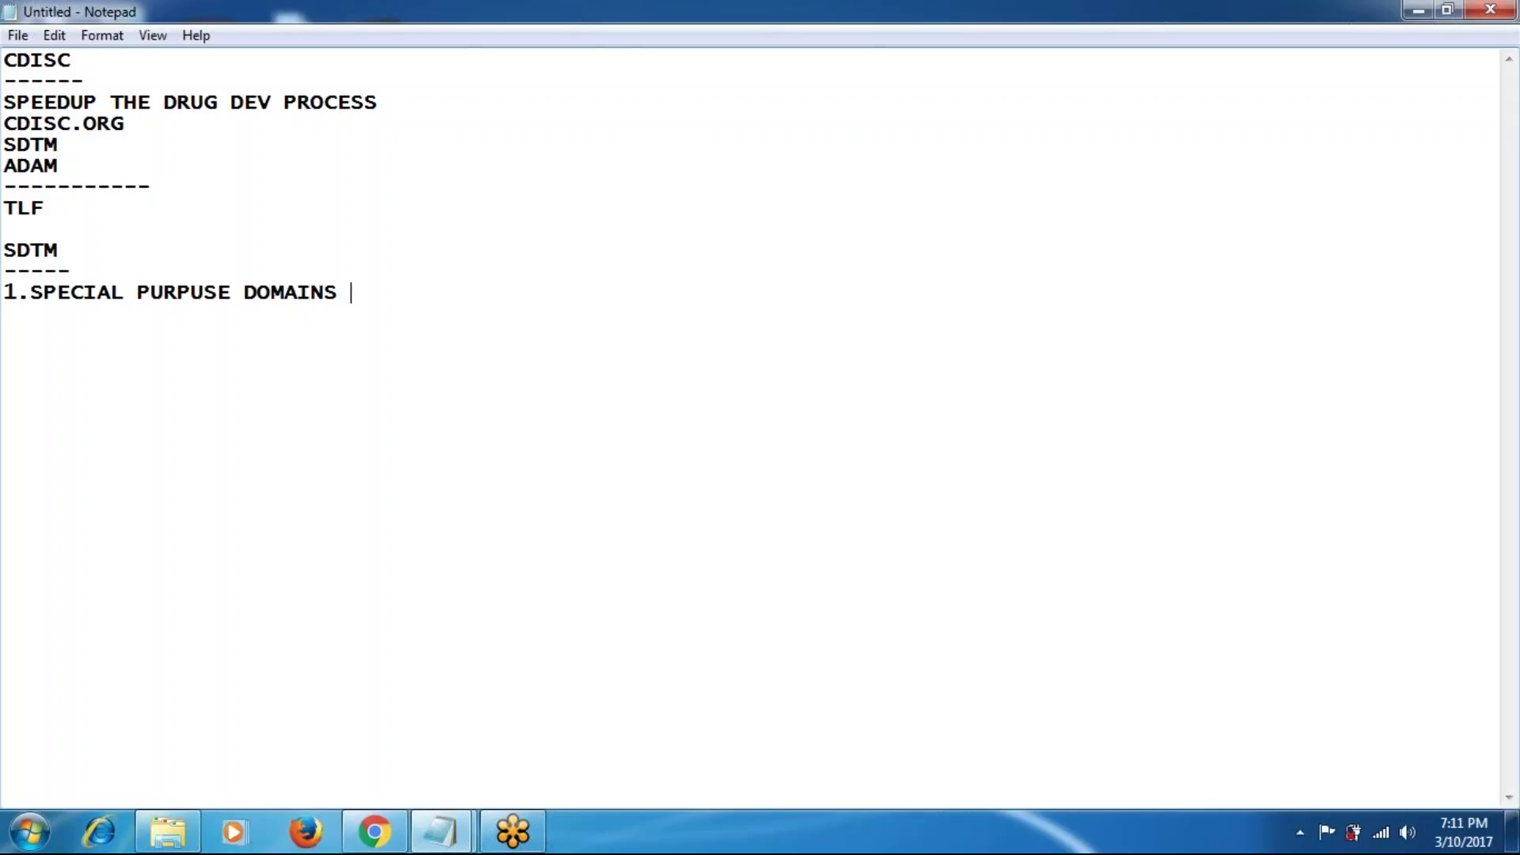
key(Return)
text(DM   CO   SV  SE)
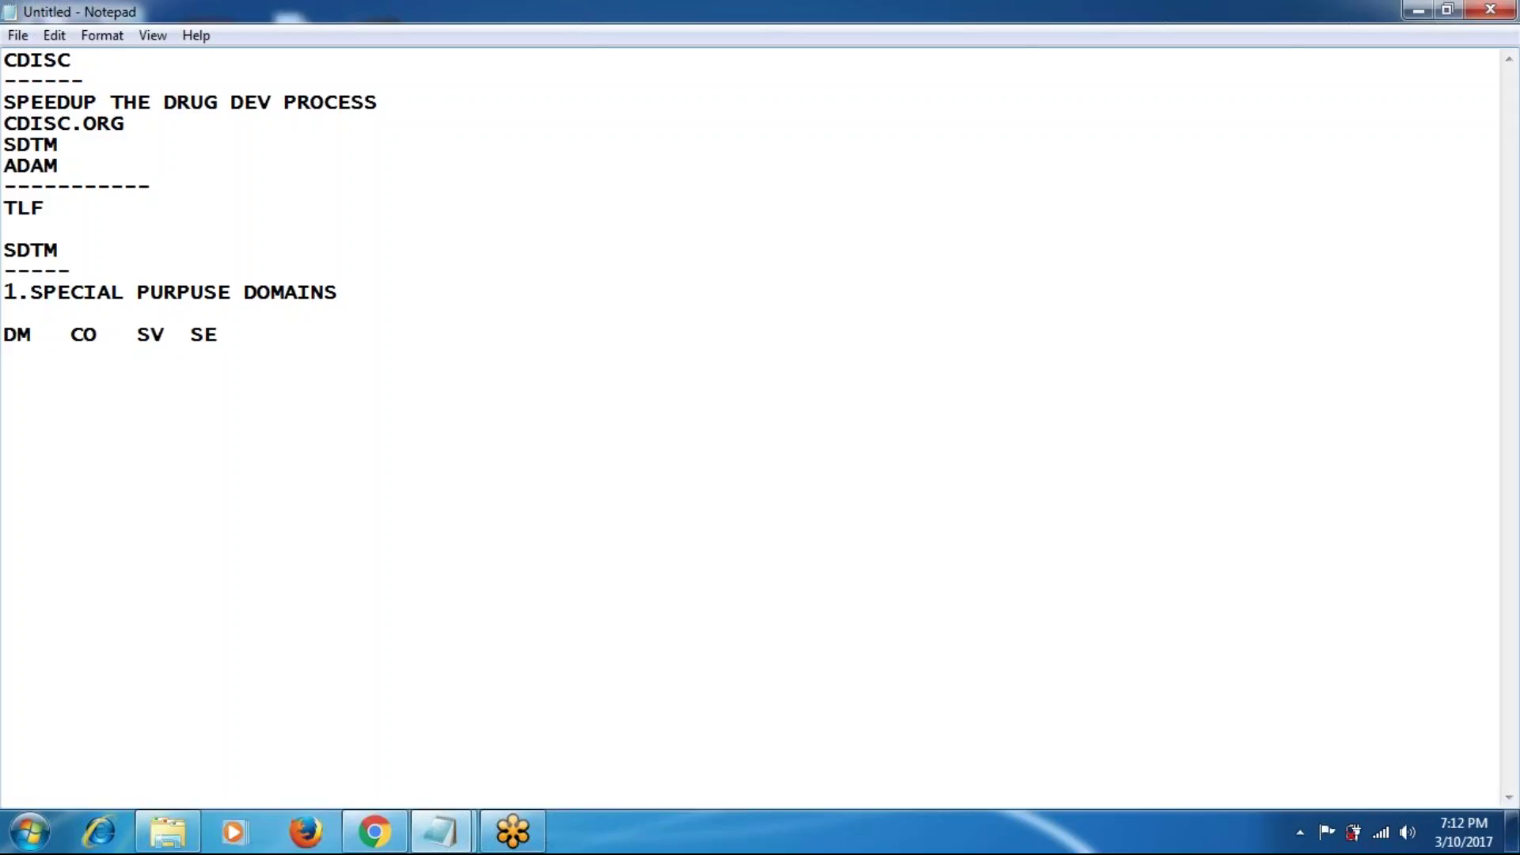
key(Return)
Step: Type the '2.INTERVENTIONS' heading followed by the codes 'EX CM EC PF SU'
text(2.INTERVENTION)
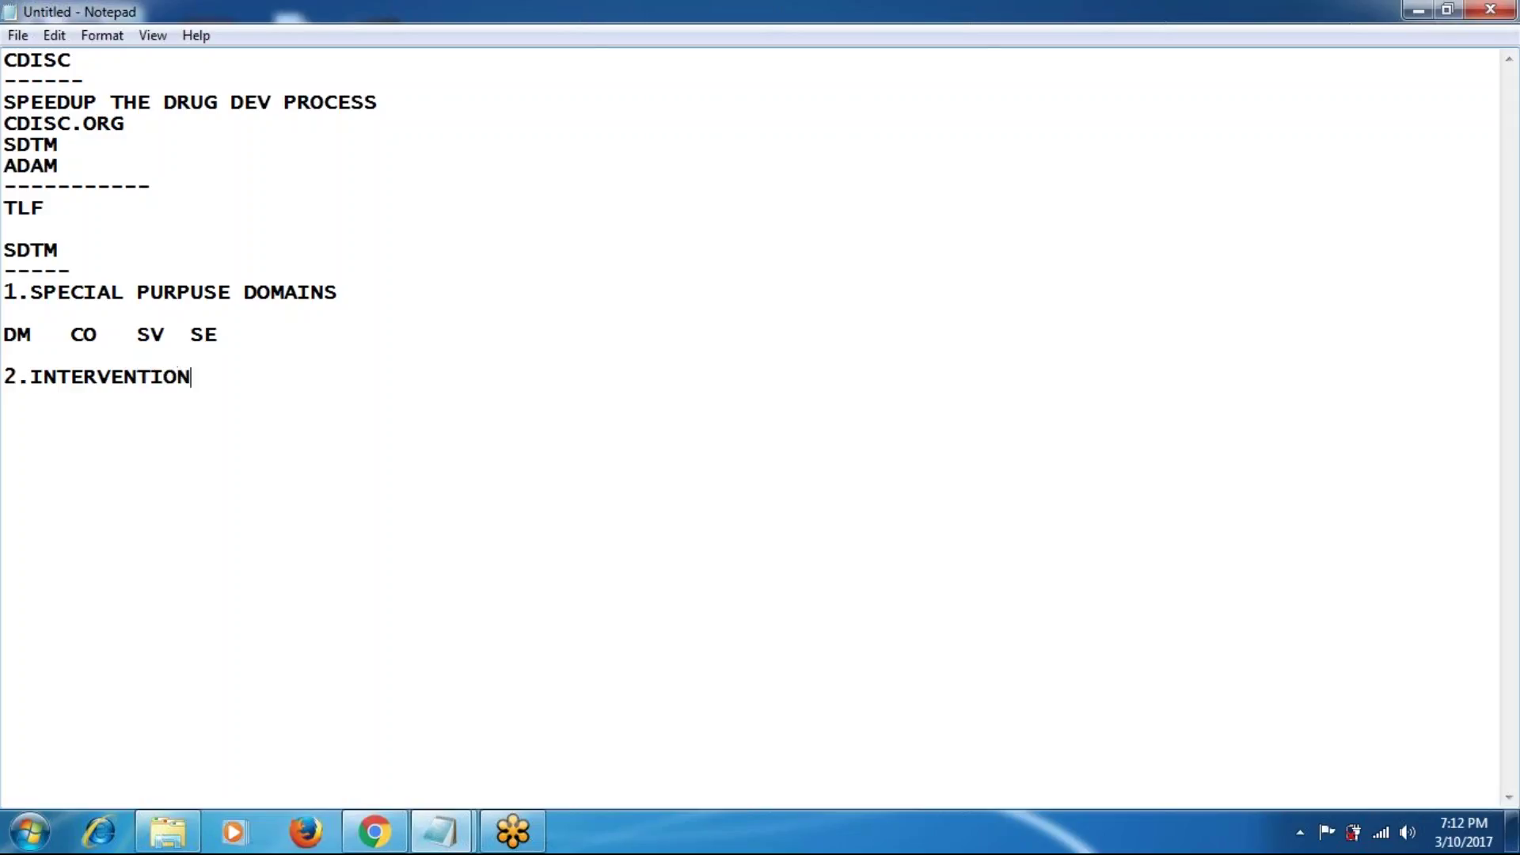
text(S)
text(EX)
text( CM  )
text(EC )
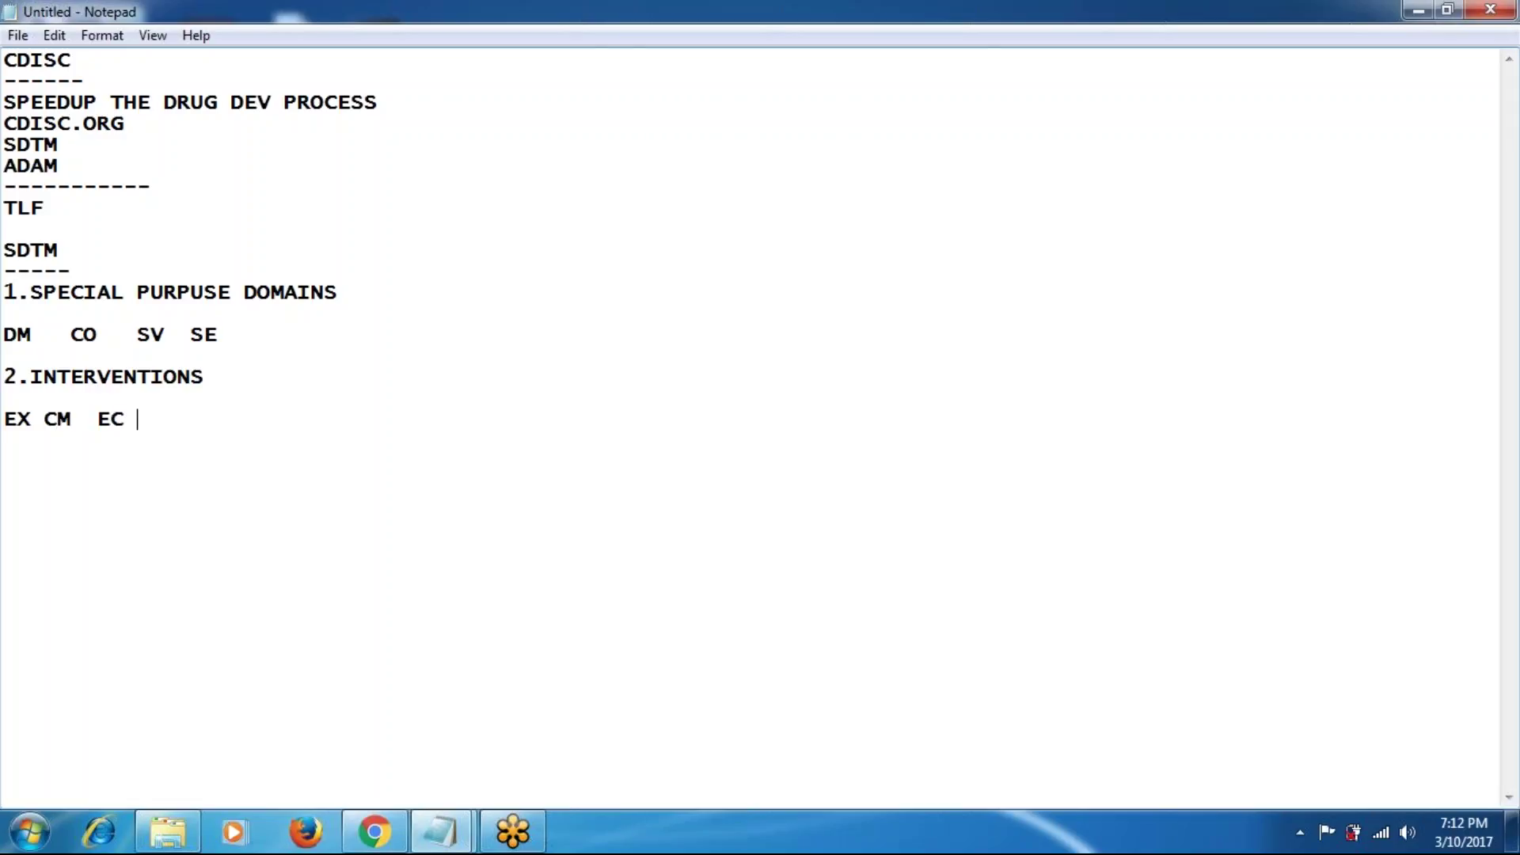
text(PF SU)
Step: Start a new 'EVENTS:' section listing AE, MH, DS, DV and HO, correcting a typo
key(Return)
key(Return)
text(EVENT)
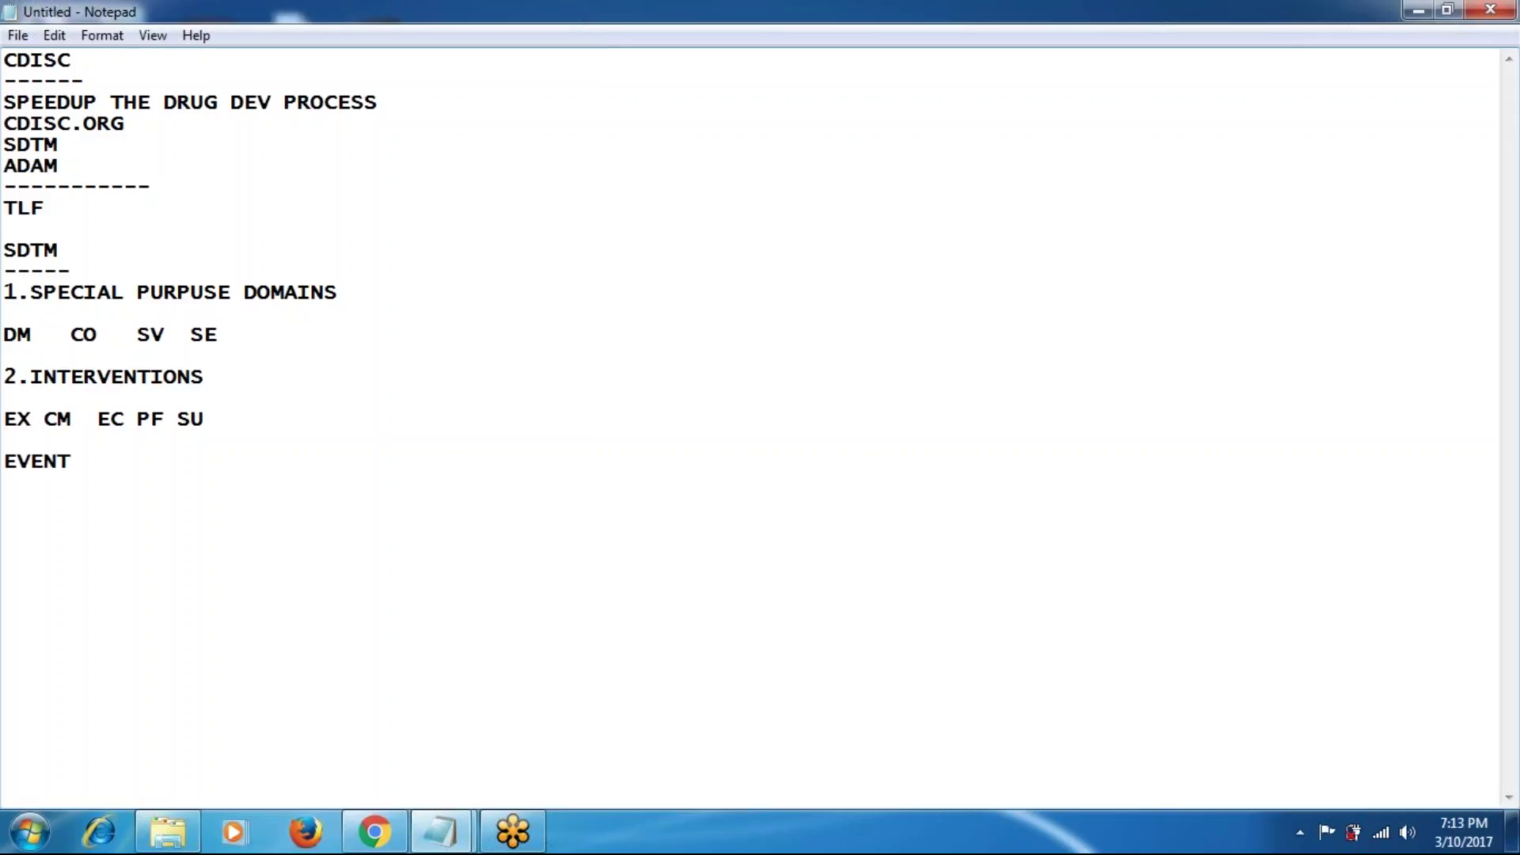
text(S:)
key(Return)
text(AD M)
key(BackSpace)
key(BackSpace)
key(BackSpace)
text(E  MH DS)
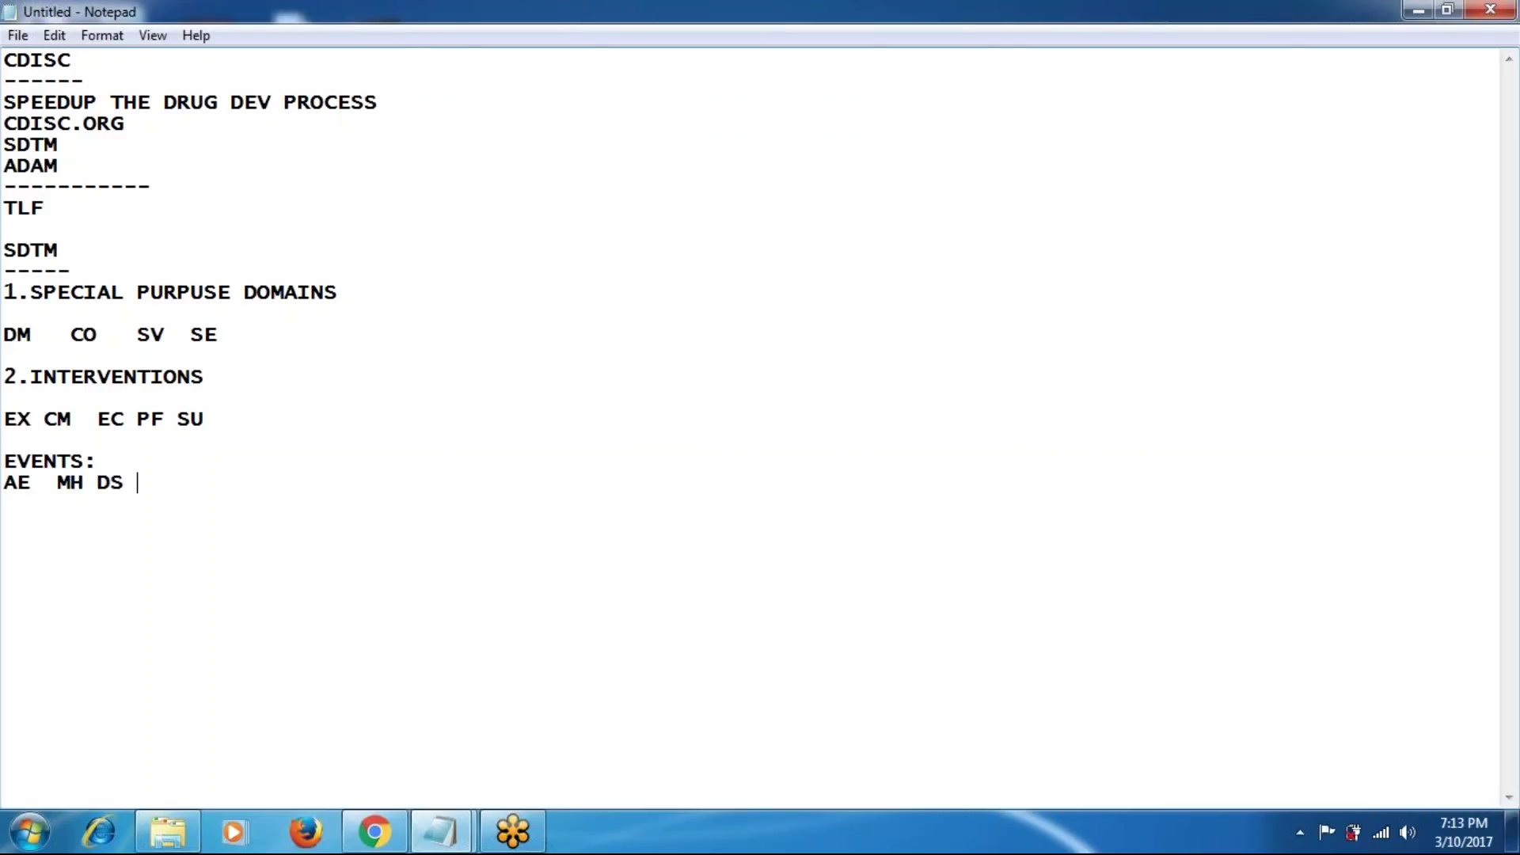
text( DV)
text( H)
text(O)
Step: Type the 'FINDINGS:' heading with the codes 'LB VS PE QS DD IE PK PP' beneath it
text(FIND)
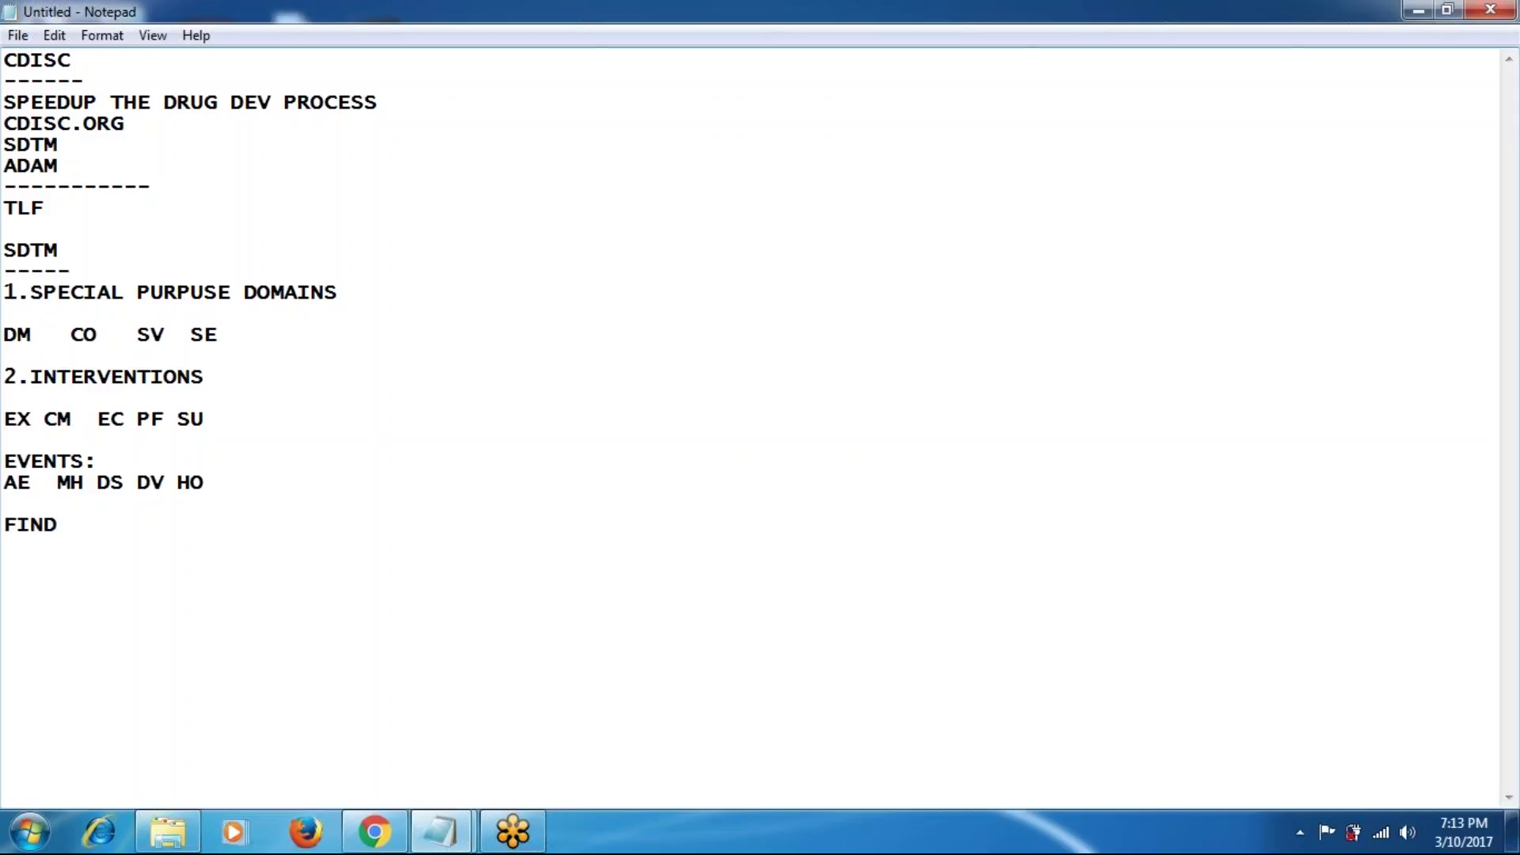
text(INGS:)
key(Return)
text(LB VS P)
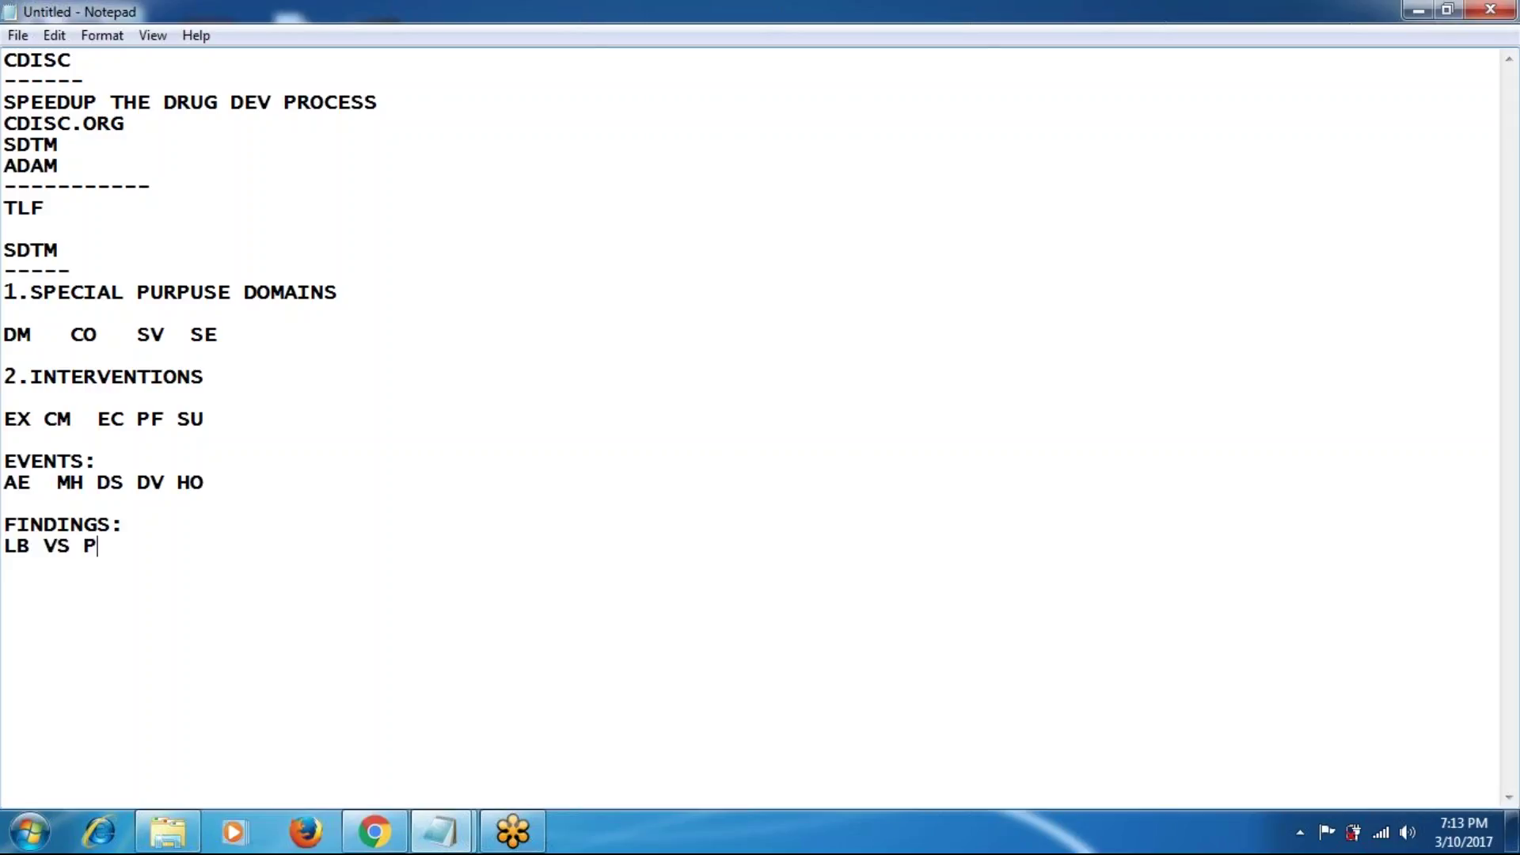
text(E QS DD IE )
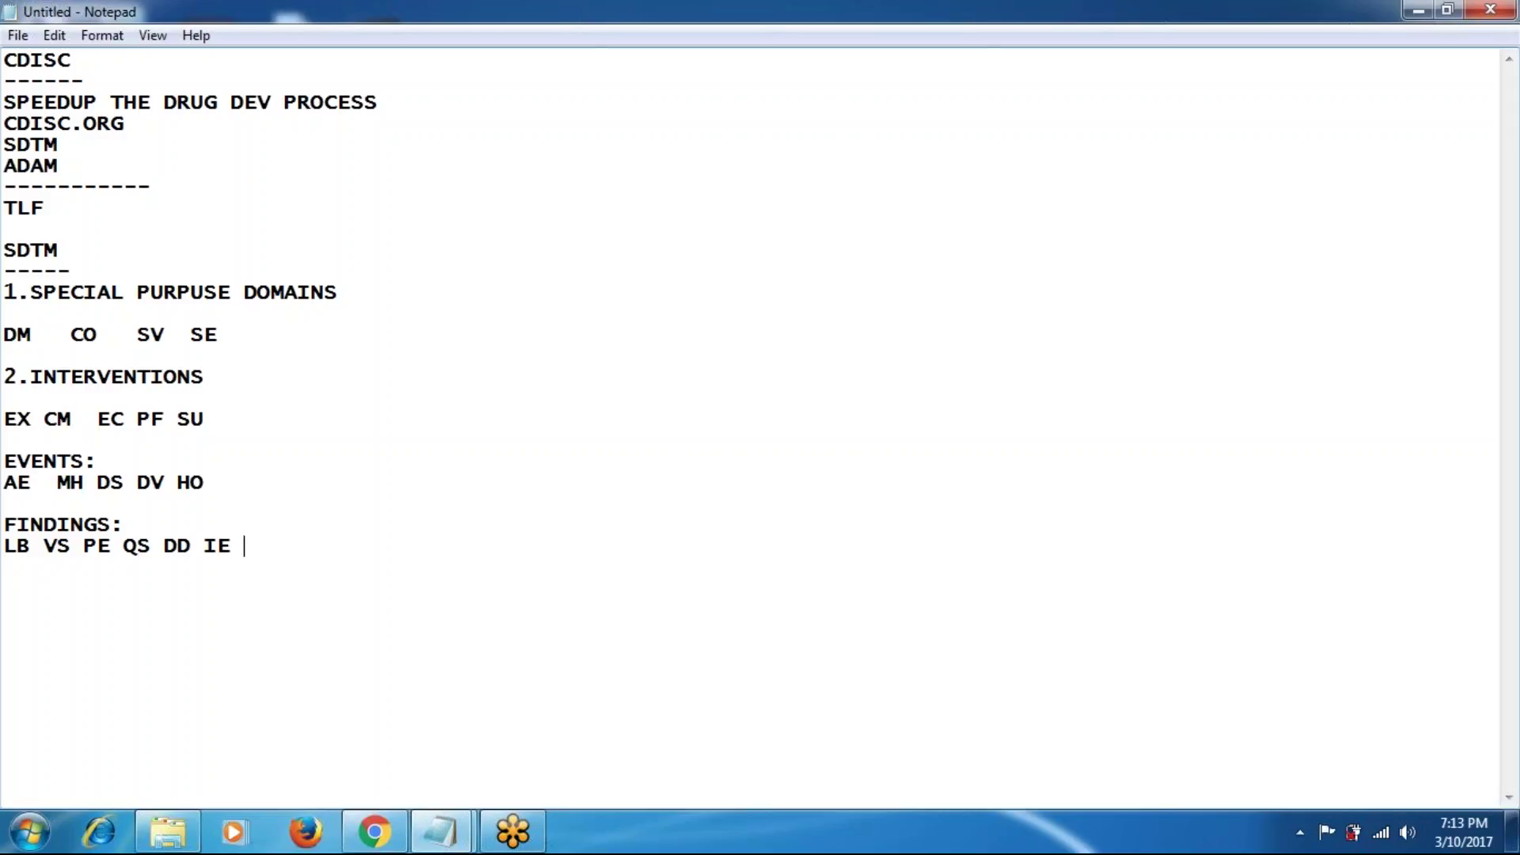
text(PK)
text( P)
text(P)
Step: Finish the TDM heading and list its trial design codes TA, TV, TI, TS, TE, TD
text(M)
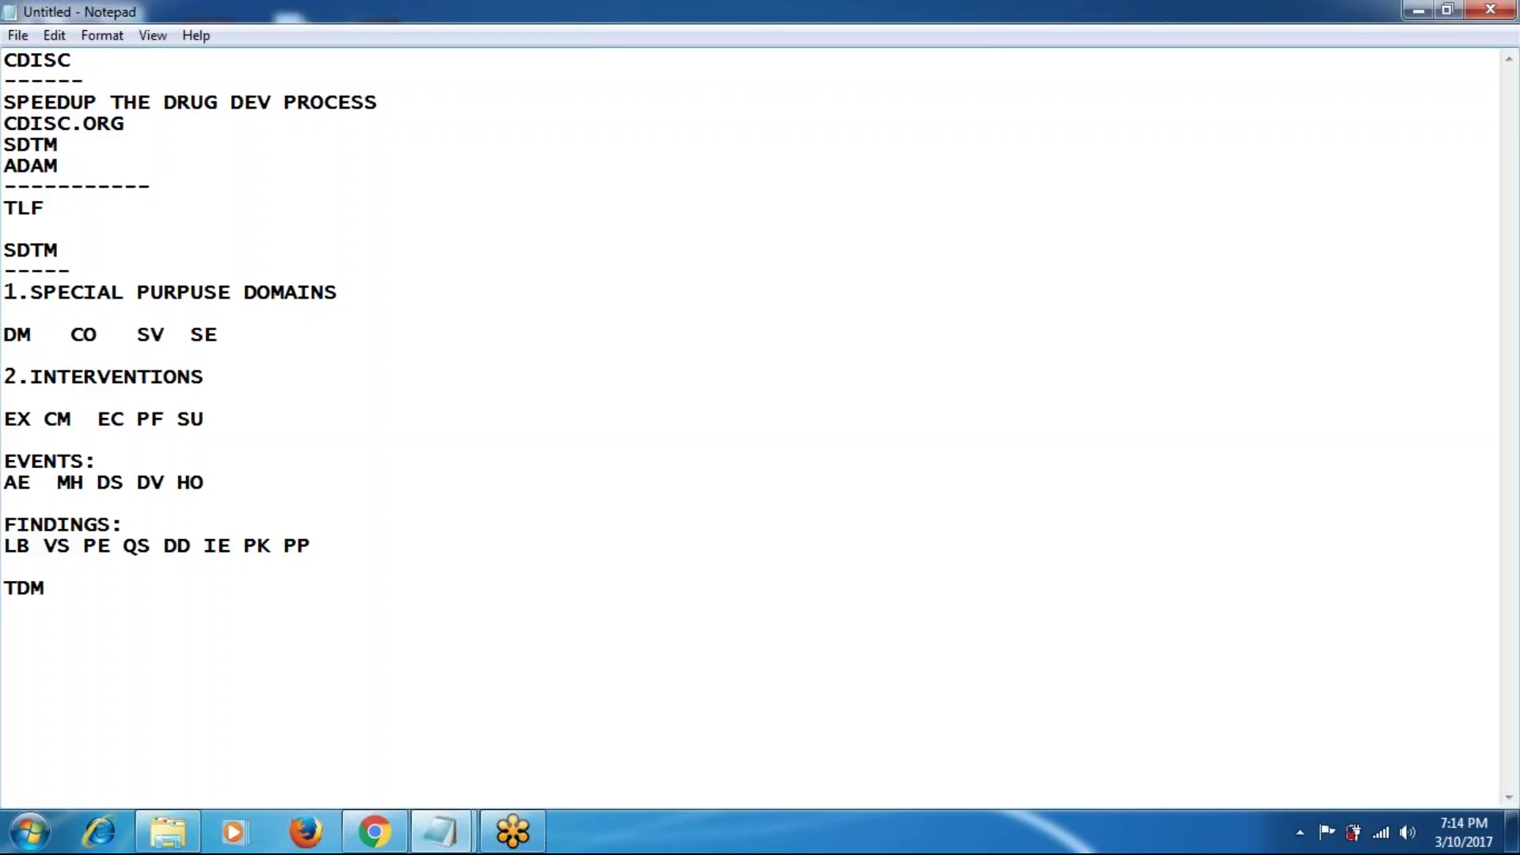
key(Return)
text(TA TV TI TS TE)
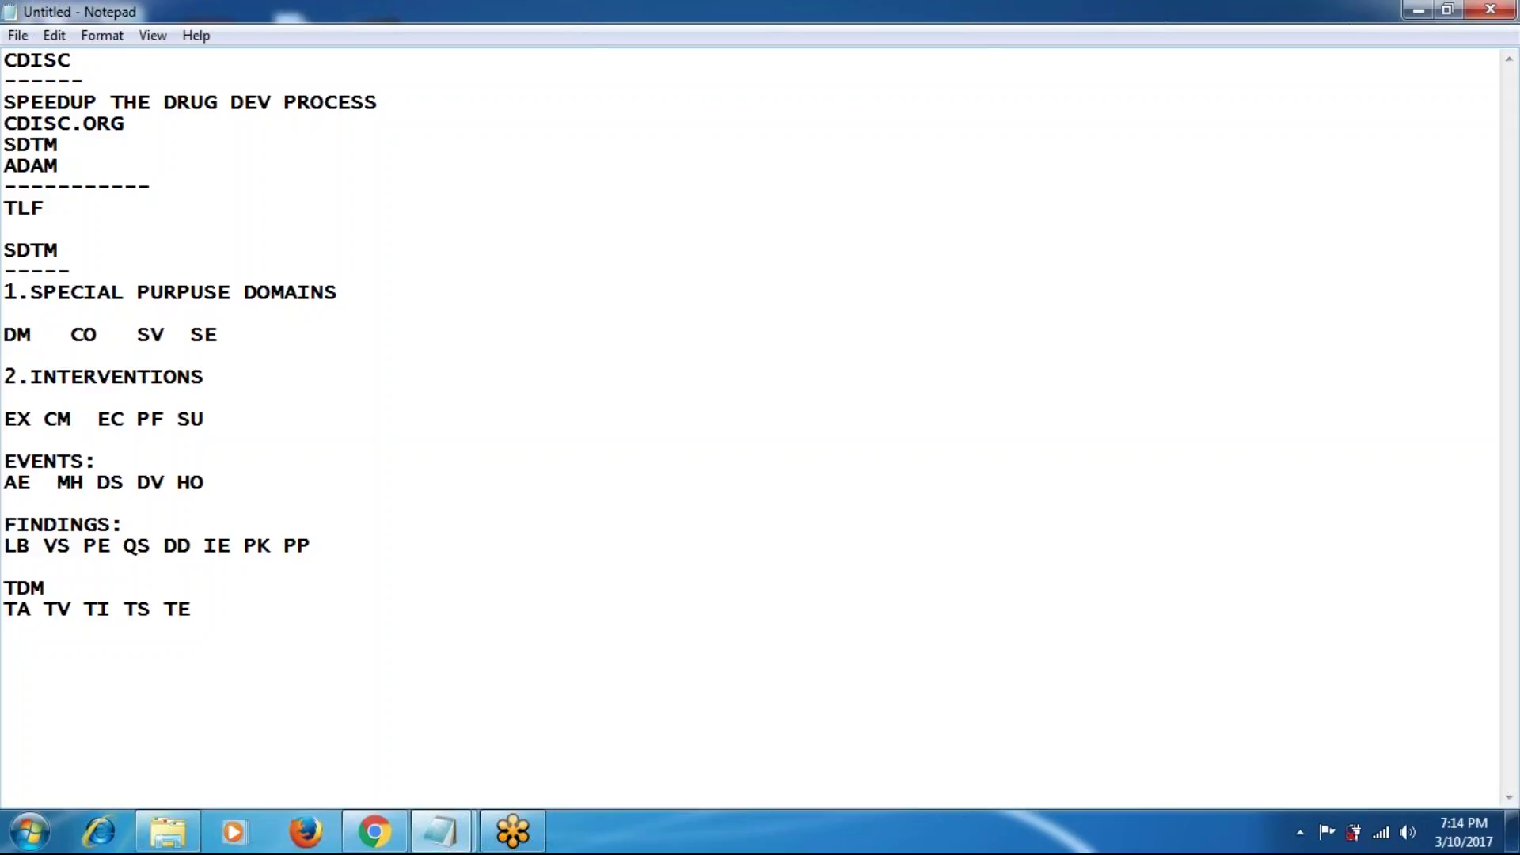
text(TD)
key(BackSpace)
key(BackSpace)
text(TD)
key(Return)
Step: Add a 'SUPP' line followed by a long dashed separator line
text(SUPP)
key(Return)
text(-----------------------------------)
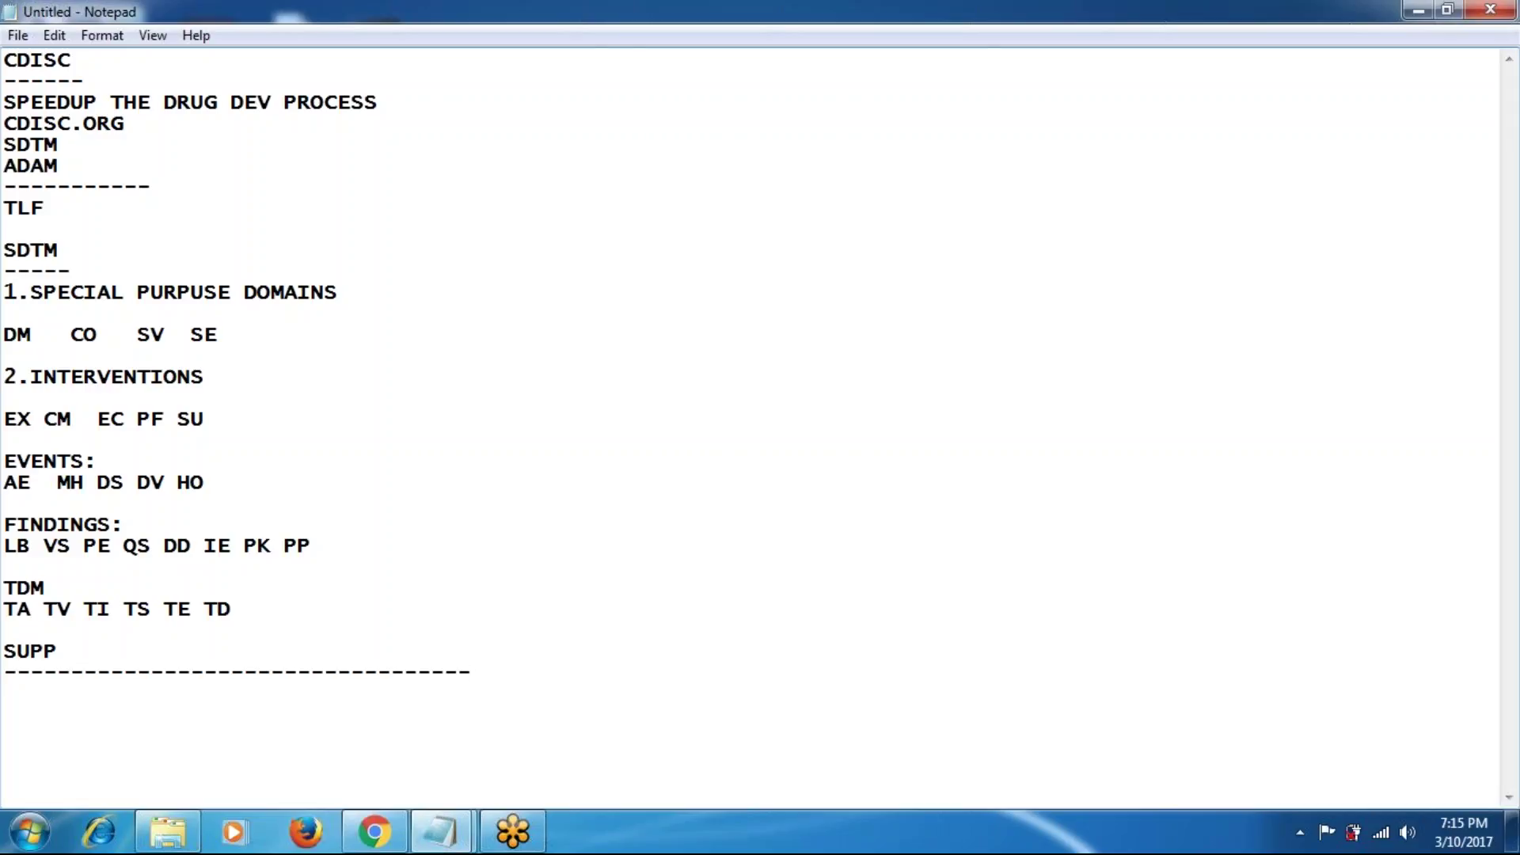
key(Return)
key(Return)
key(Return)
key(Return)
key(Return)
key(Return)
key(Return)
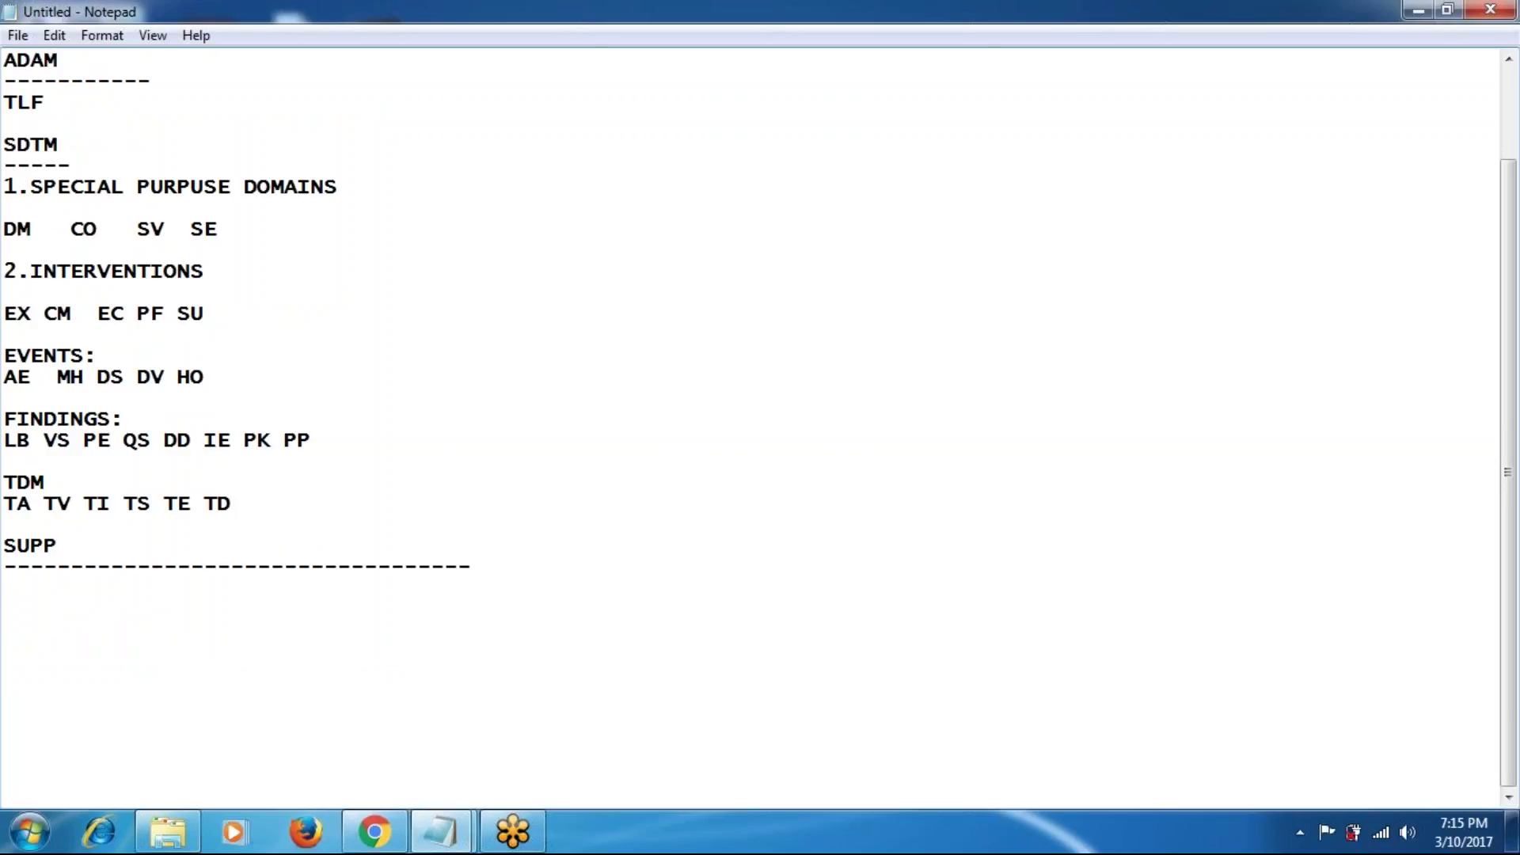
Step: Below the separator, write 'ADAM' with lines 'ADSL BDS' and 'ADSL ADLB ADVS', then a dashed line
key(Up)
key(Up)
key(Up)
key(Up)
key(Up)
key(Up)
key(Up)
key(Up)
key(Up)
text(ADAM)
key(Return)
key(Return)
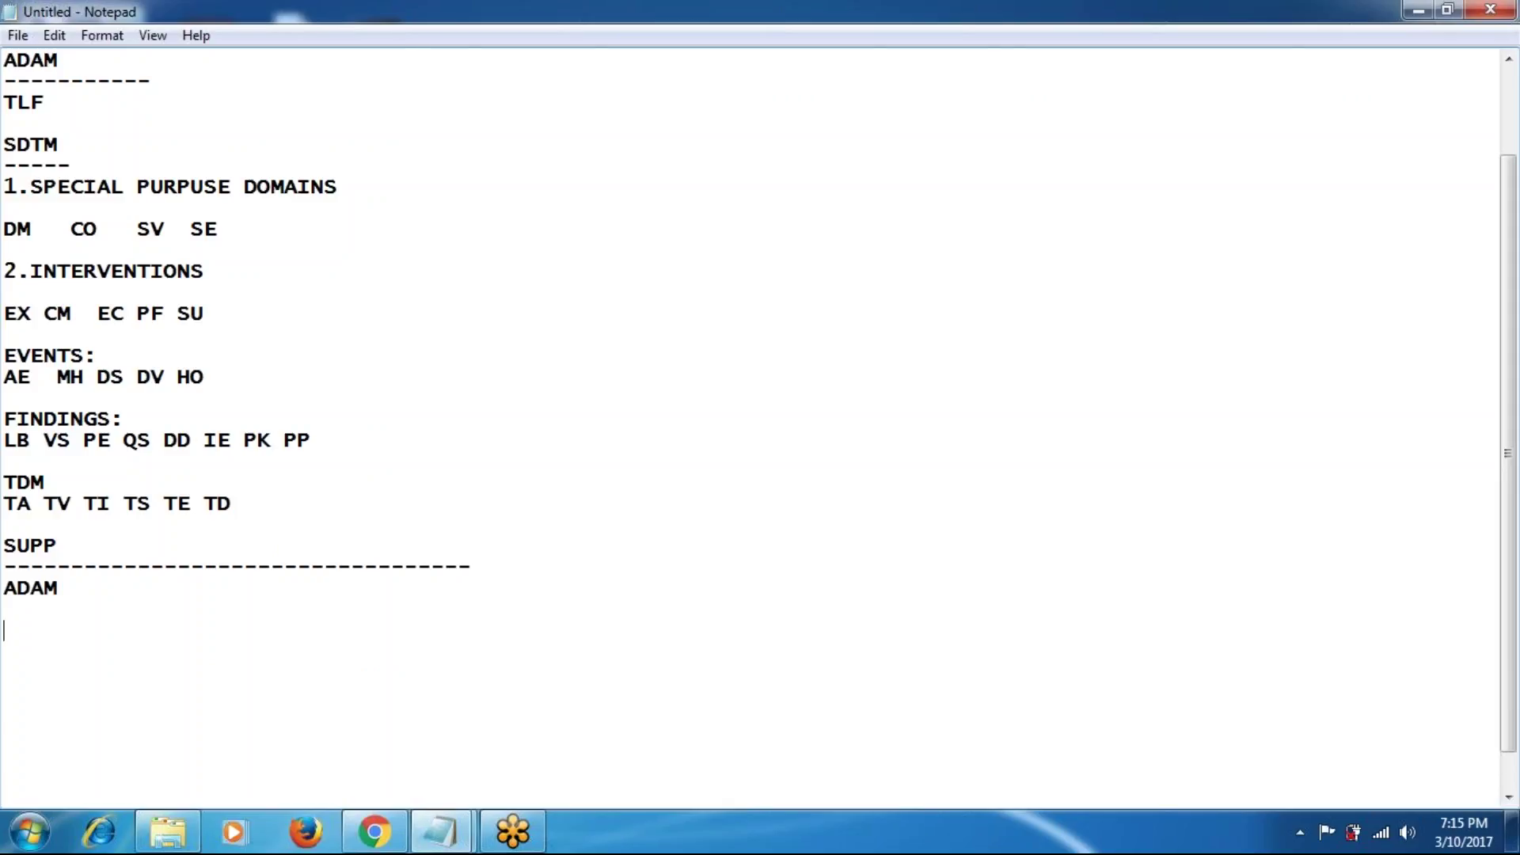
text(ADSL   BDS)
key(Return)
key(Return)
text(ADSL)
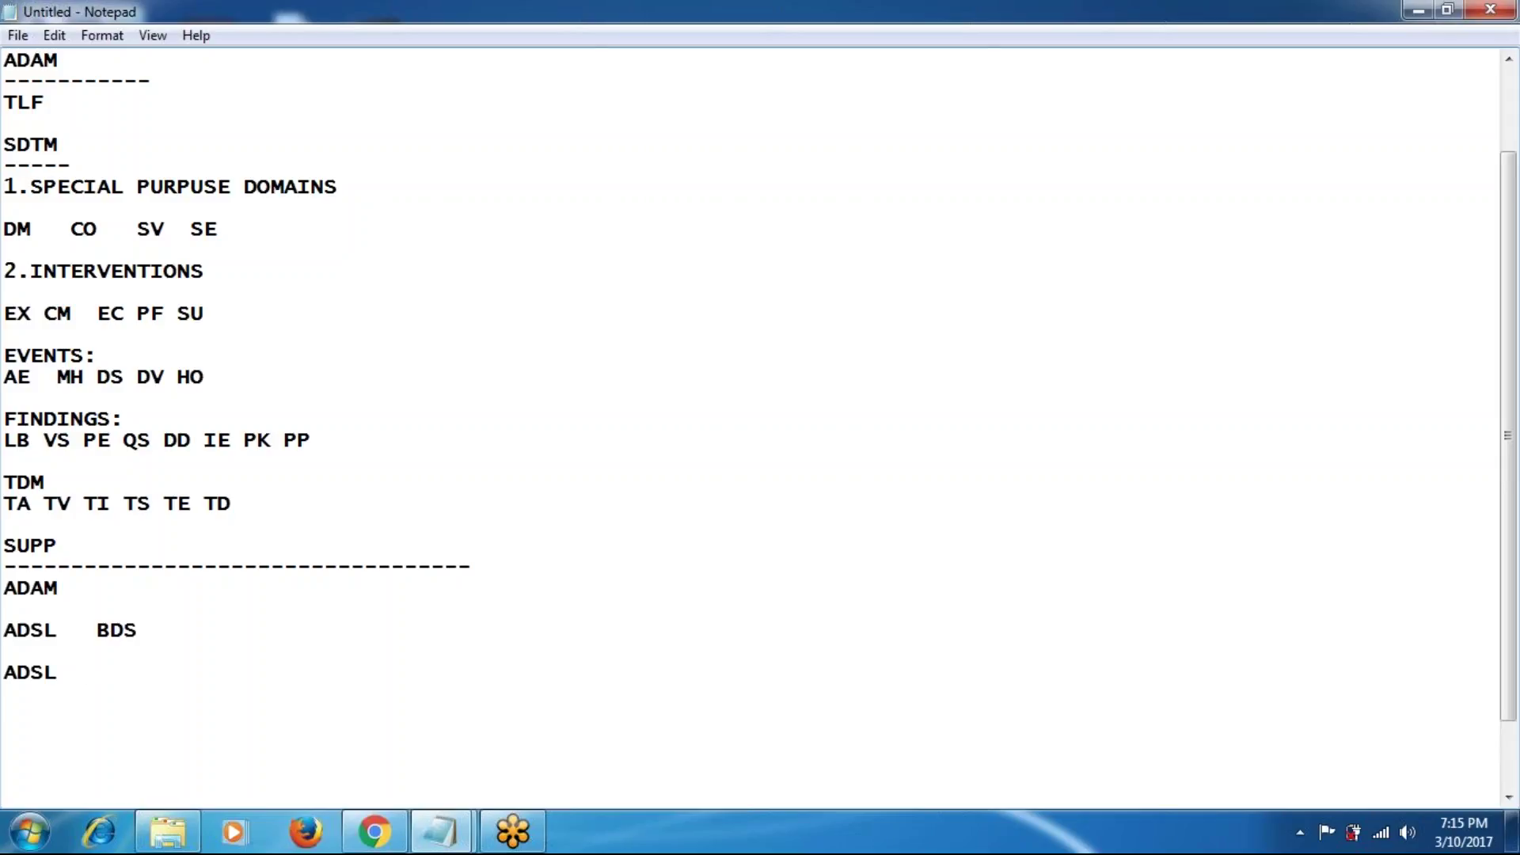
text(ADLB ADVS)
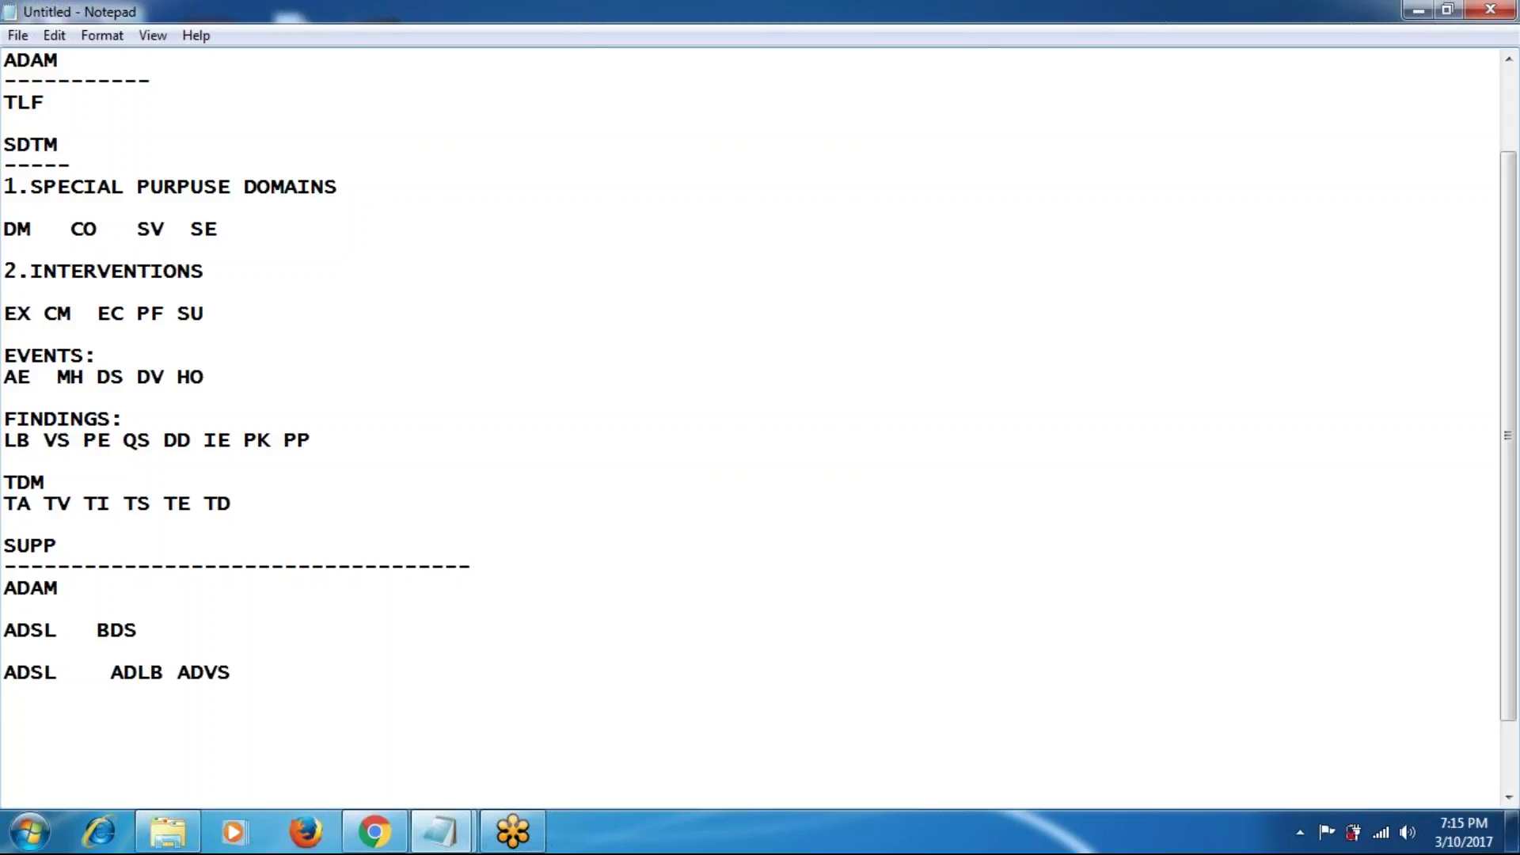
key(Return)
key(Return)
text(------------------------)
key(Return)
key(Return)
key(Return)
key(Return)
key(Return)
key(Return)
key(Return)
key(Return)
key(Return)
key(Return)
key(Return)
key(Return)
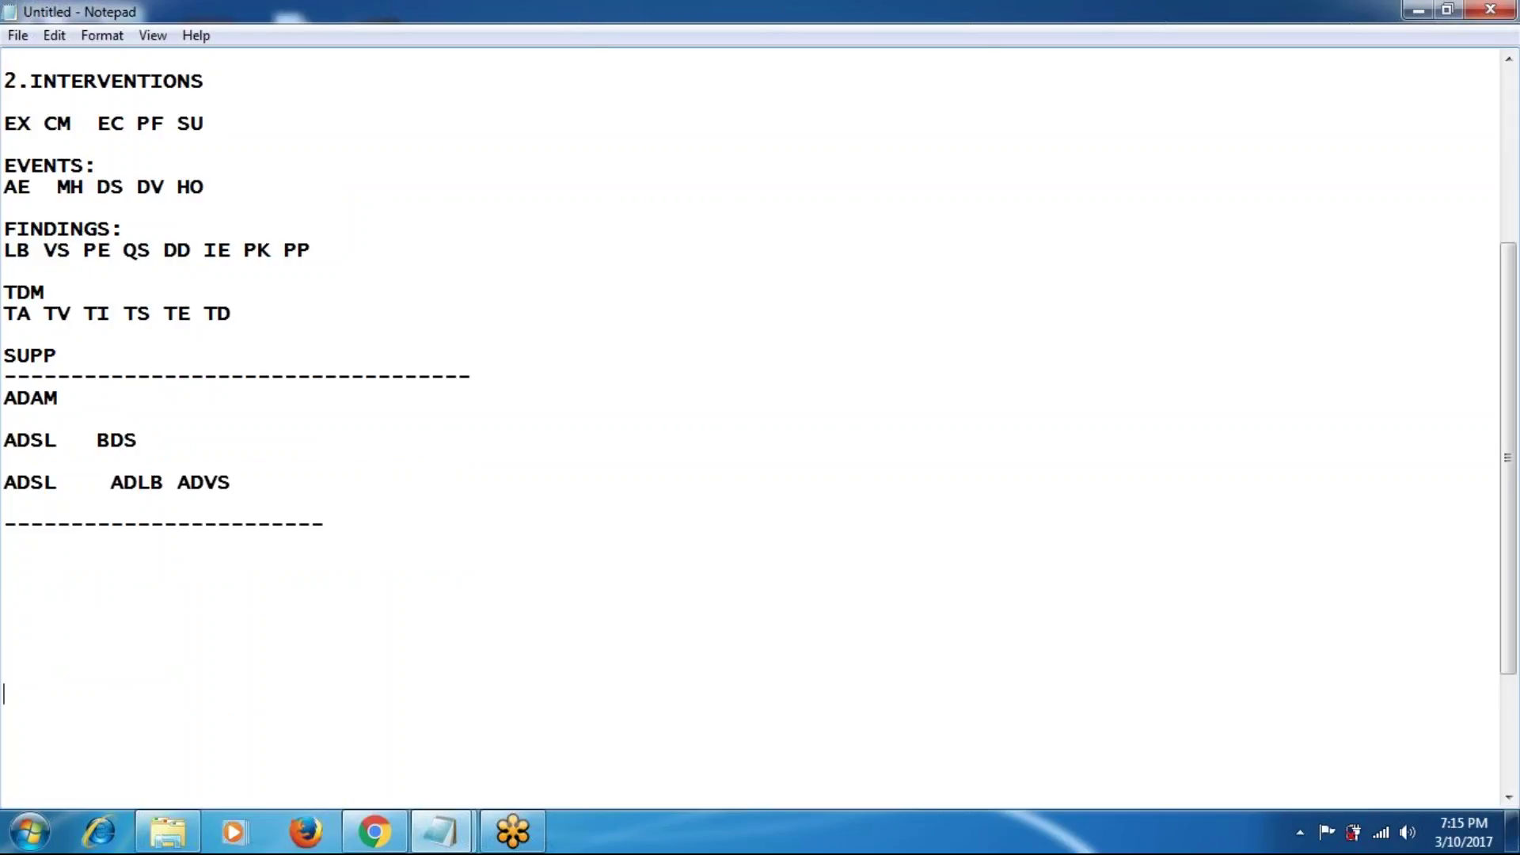